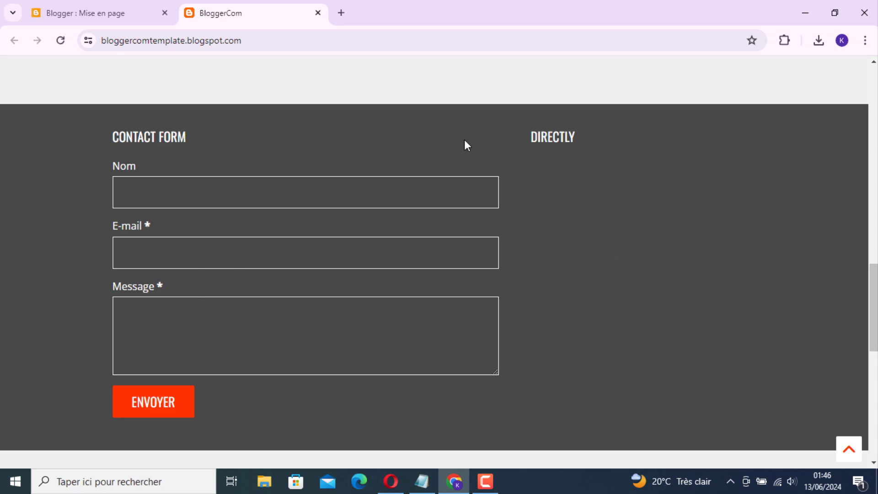
# Reload the blog's Layout page and scroll to the Home Horizon section's DIRECTLY and Horizon Image Background gadgets.
pyautogui.scroll(7, 564, 251)
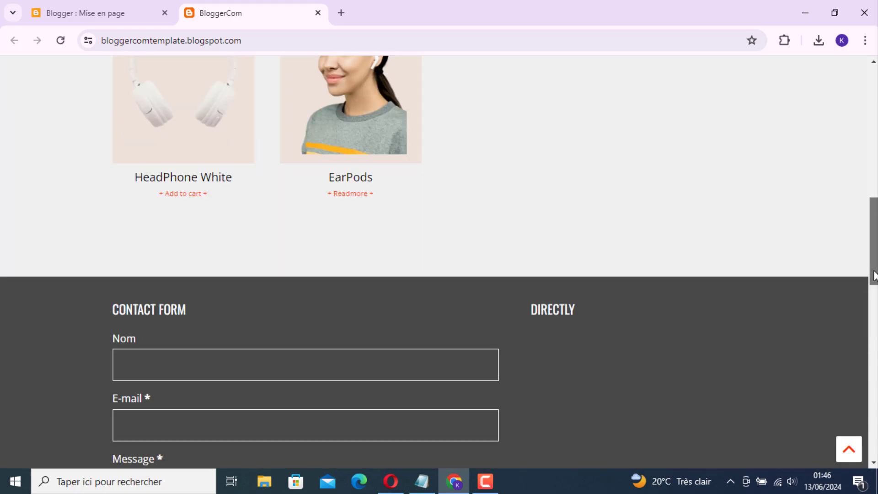
pyautogui.click(114, 19)
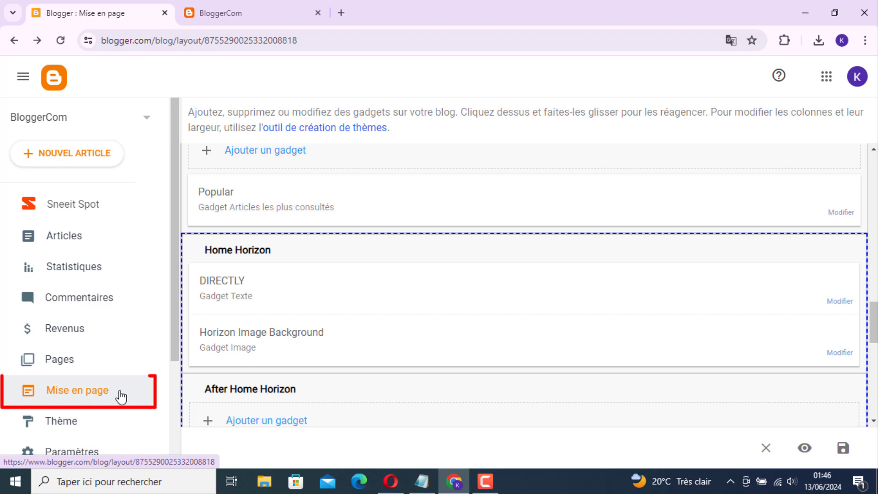
pyautogui.click(140, 396)
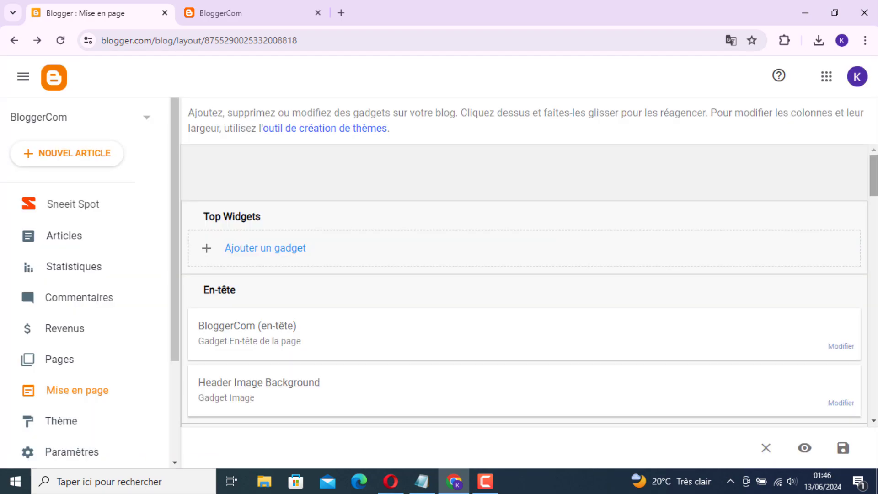
pyautogui.moveTo(875, 178); pyautogui.dragTo(875, 346)
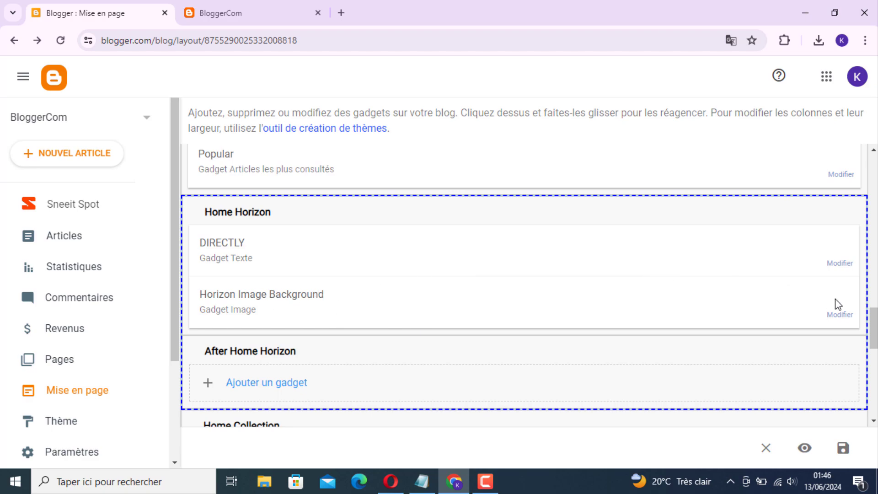
# Upload the Background Contact Form bokeh image into the Horizon Image Background gadget and save it.
pyautogui.click(839, 315)
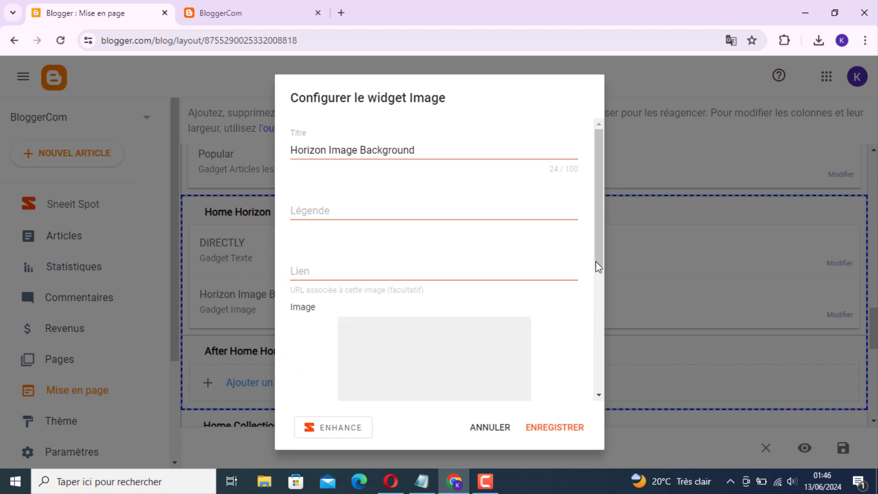
pyautogui.moveTo(598, 265); pyautogui.dragTo(594, 388)
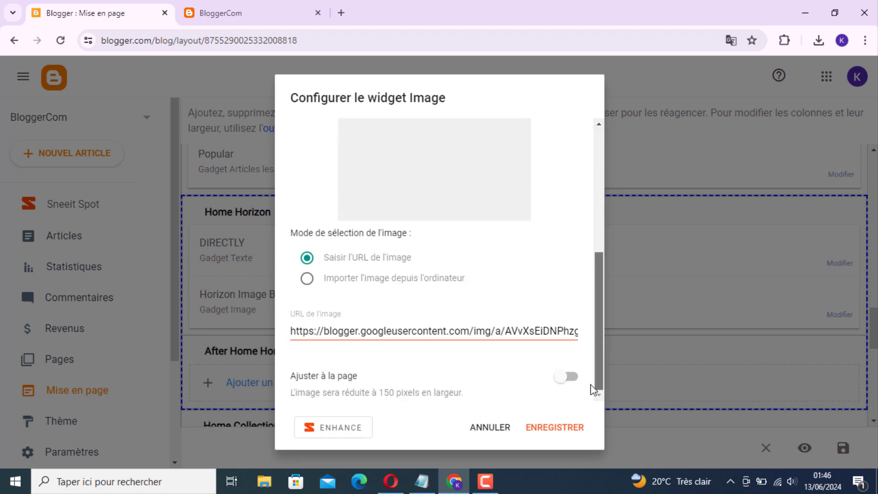
pyautogui.click(304, 284)
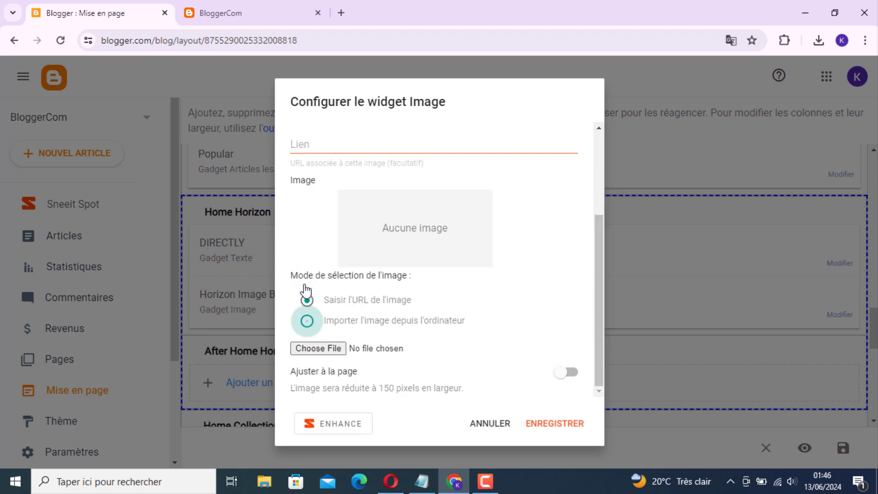
pyautogui.click(335, 352)
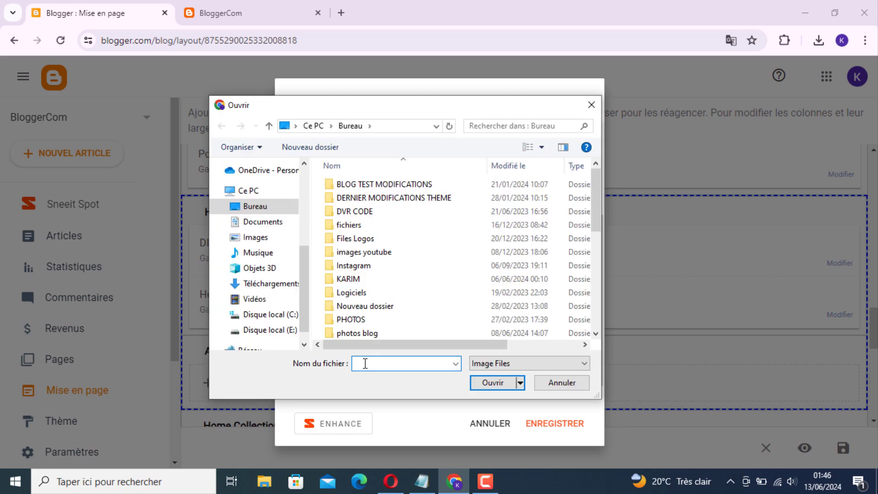
pyautogui.write('Ba')
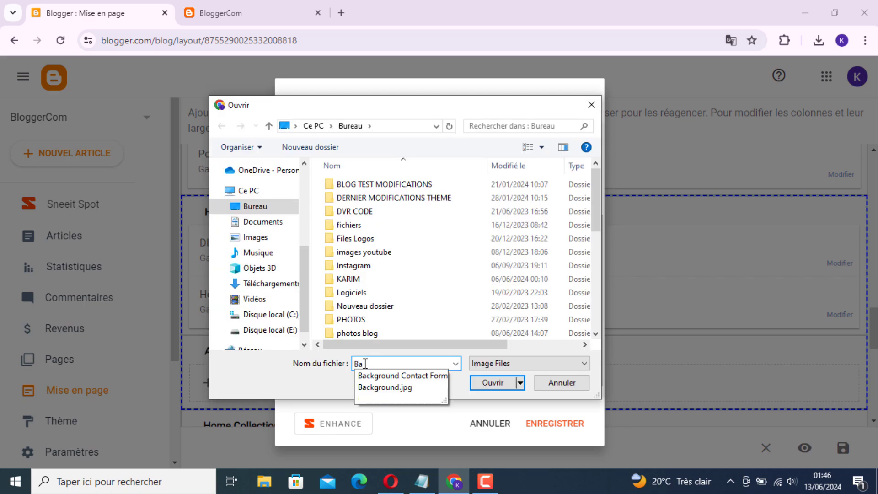
pyautogui.click(391, 375)
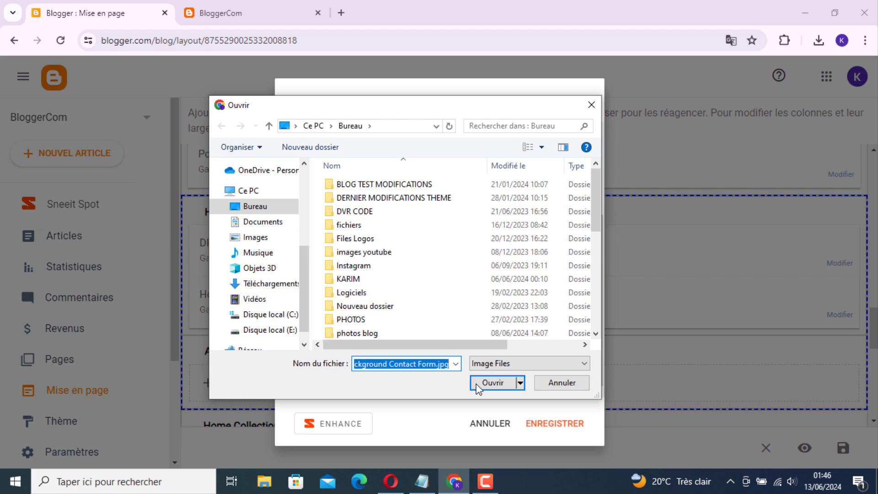
pyautogui.click(489, 384)
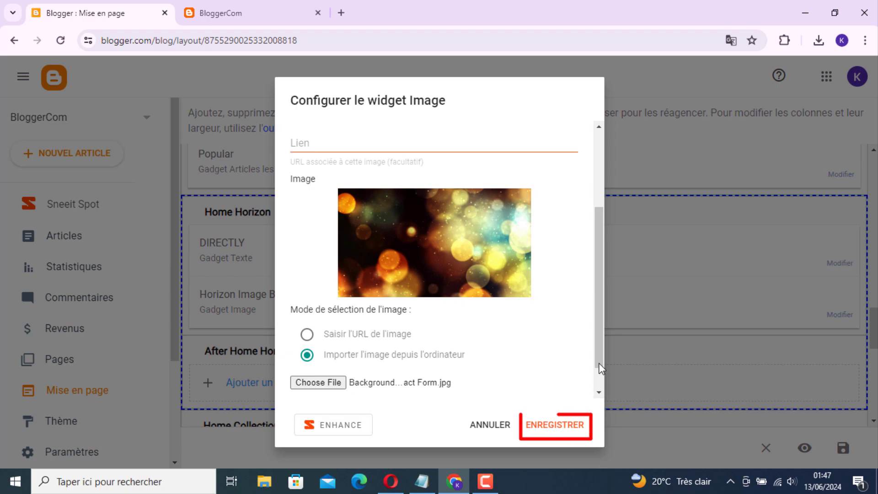
pyautogui.click(562, 429)
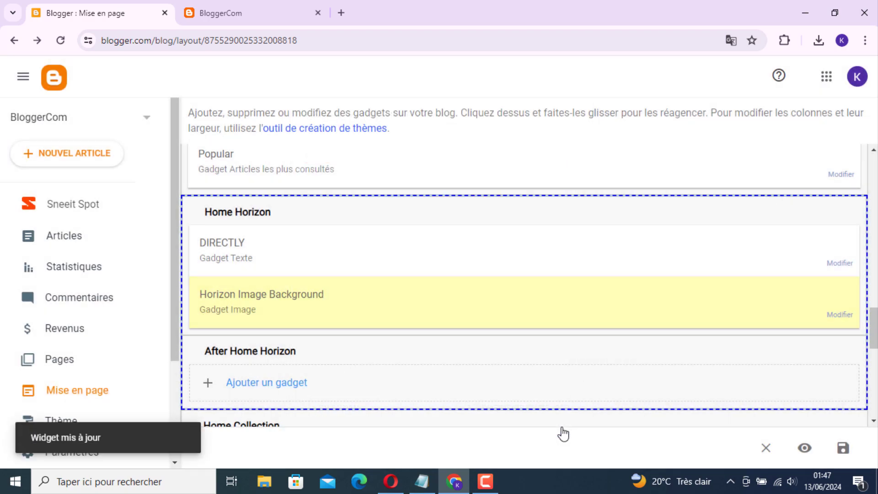
# Reload the live blog and scroll down to the contact-form footer on the bokeh background.
pyautogui.click(281, 22)
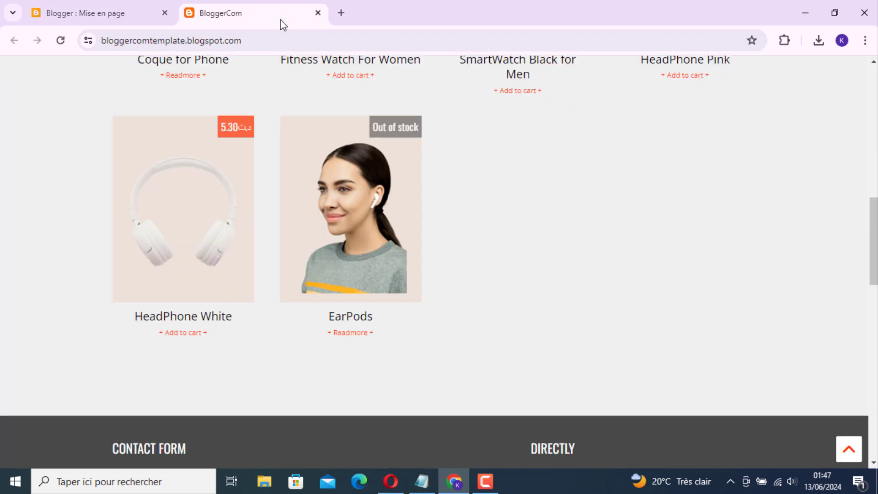
pyautogui.click(61, 40)
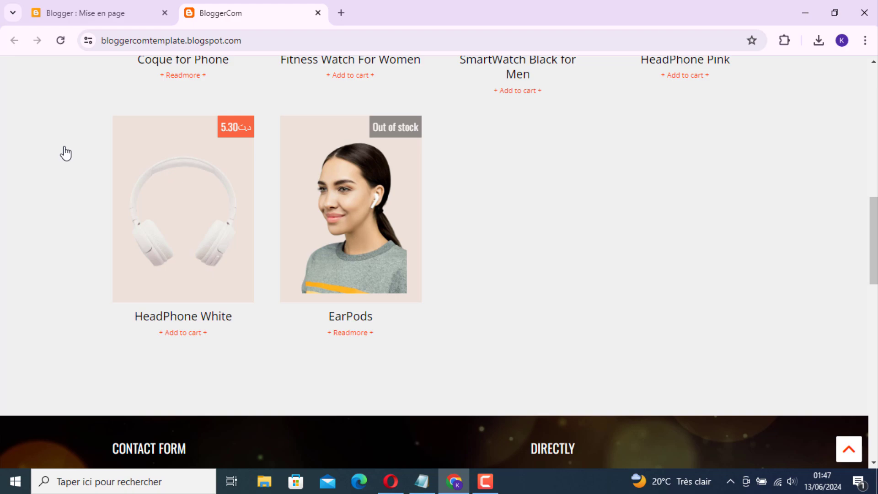
pyautogui.scroll(-7, 65, 153)
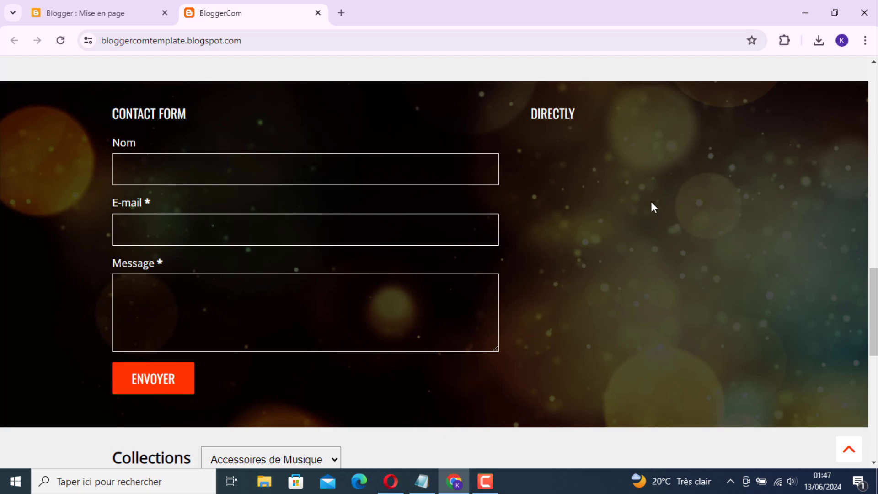
# Open the DIRECTLY gadget's settings with its Contenu field focused, then bring up the Opera documentation.
pyautogui.click(96, 14)
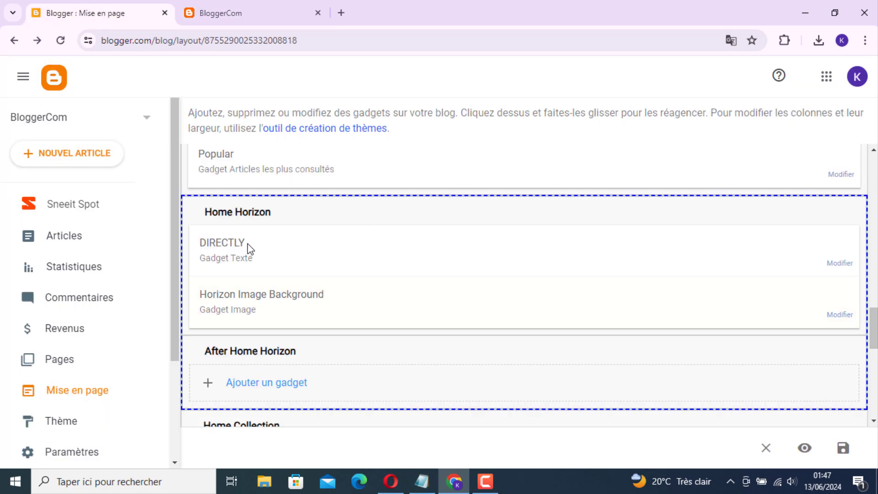
pyautogui.click(843, 264)
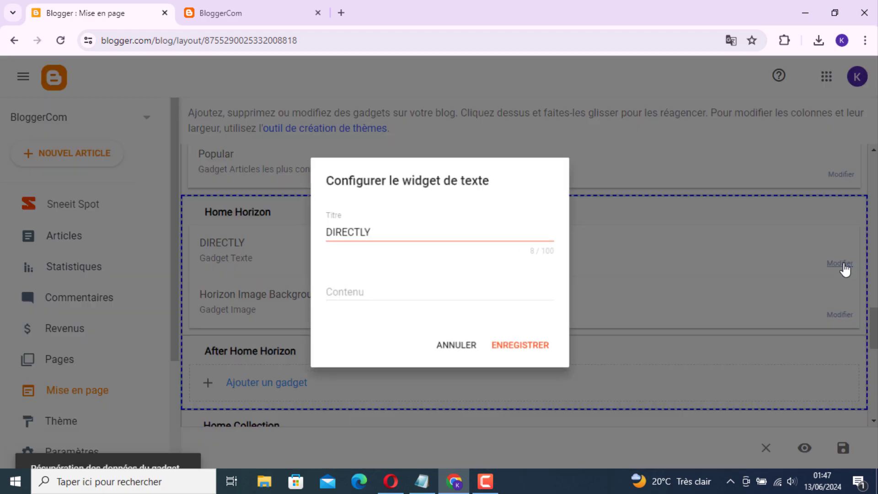
pyautogui.click(496, 295)
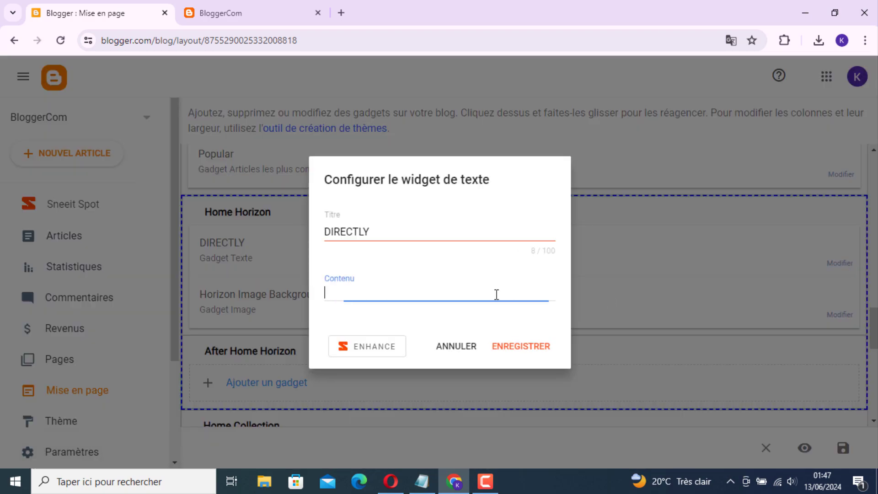
pyautogui.click(392, 486)
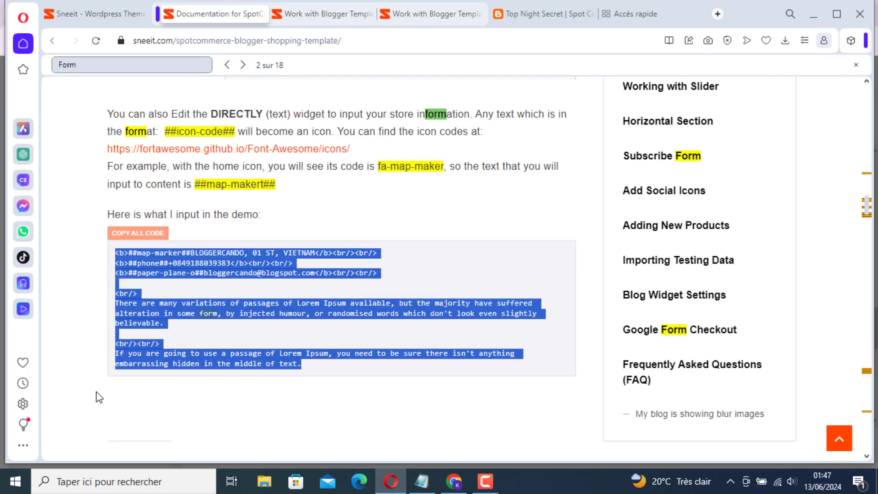
# Copy all of the DIRECTLY widget's demo code from the sneeit.com documentation page.
pyautogui.click(89, 393)
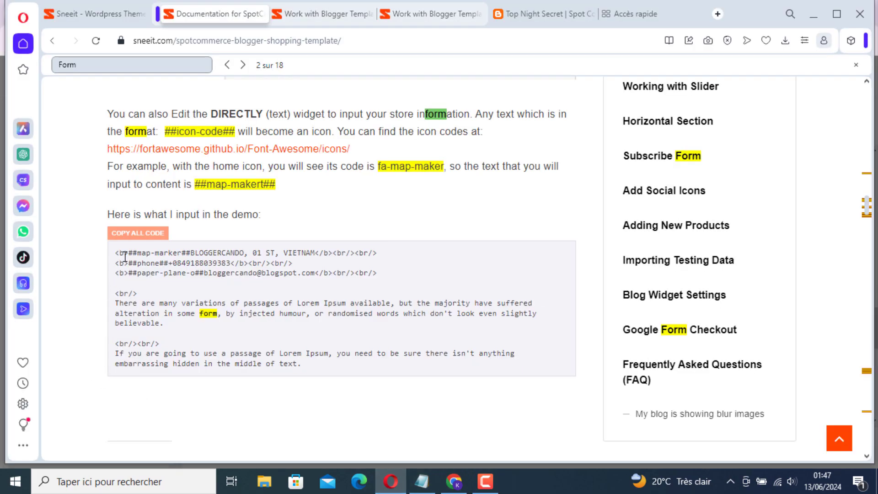
pyautogui.click(151, 239)
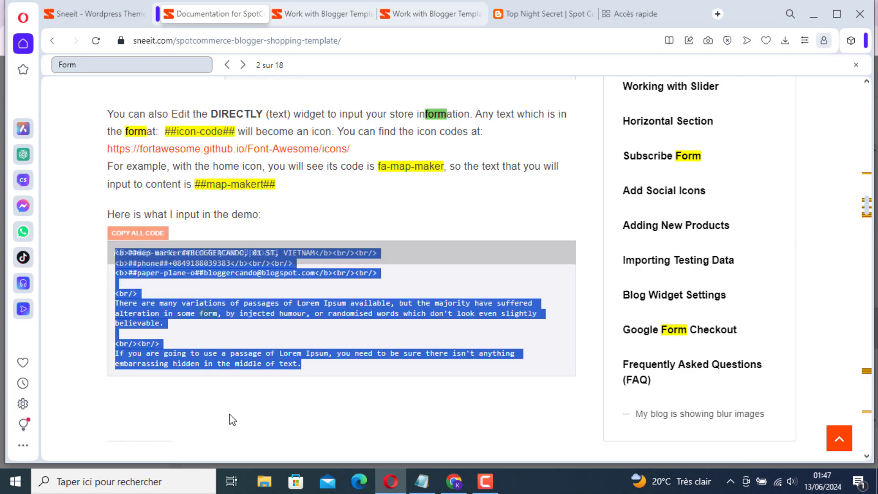
# Paste the copied demo HTML into the DIRECTLY widget's Contenu field.
pyautogui.click(451, 479)
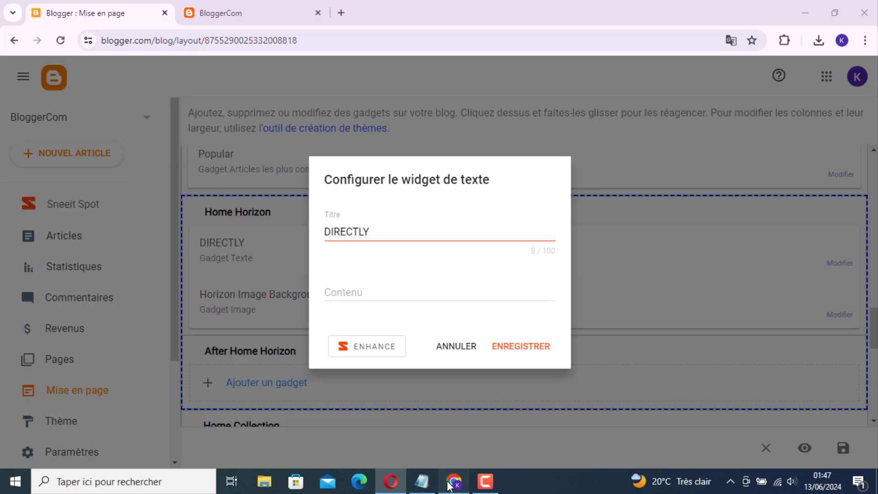
pyautogui.click(394, 297)
pyautogui.rightClick(395, 296)
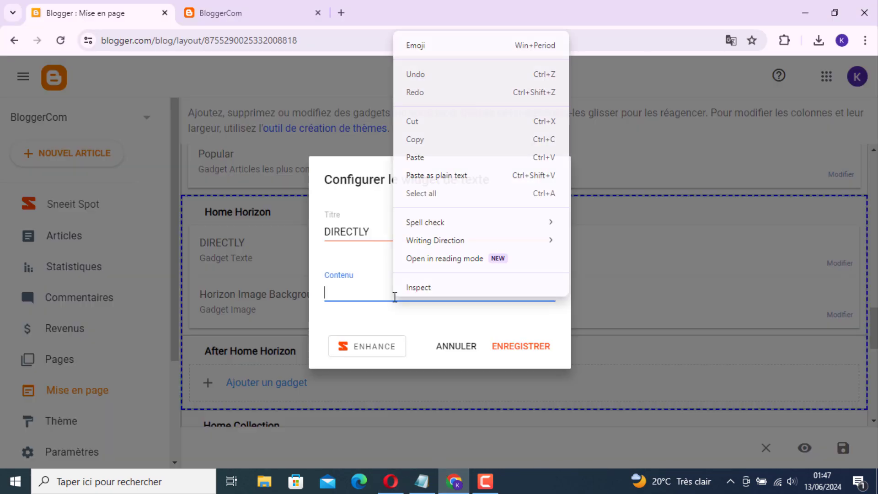
pyautogui.click(421, 172)
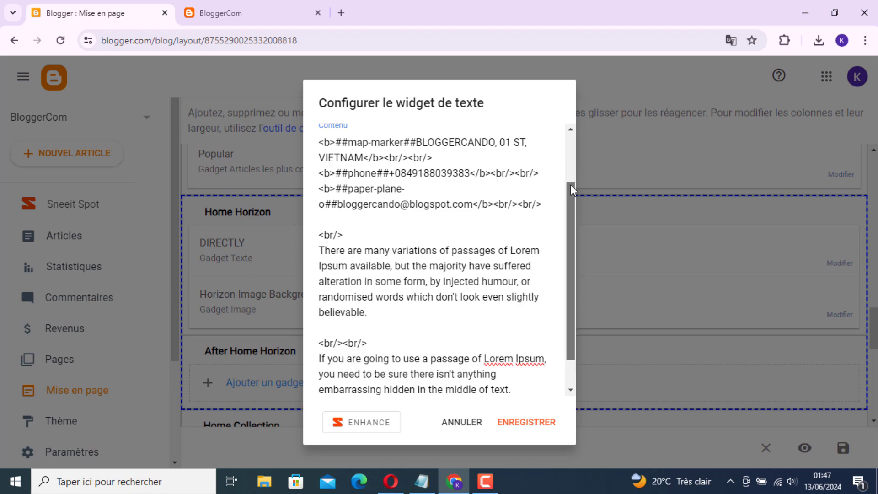
pyautogui.moveTo(570, 184); pyautogui.dragTo(572, 147)
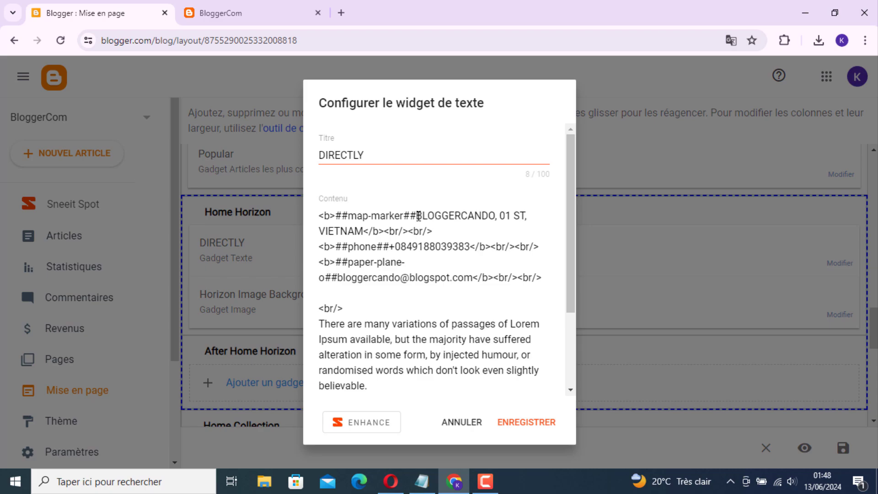
# Replace the sample address, phone number and e-mail in the widget content with the shop's own contact details.
pyautogui.moveTo(417, 215); pyautogui.dragTo(363, 231)
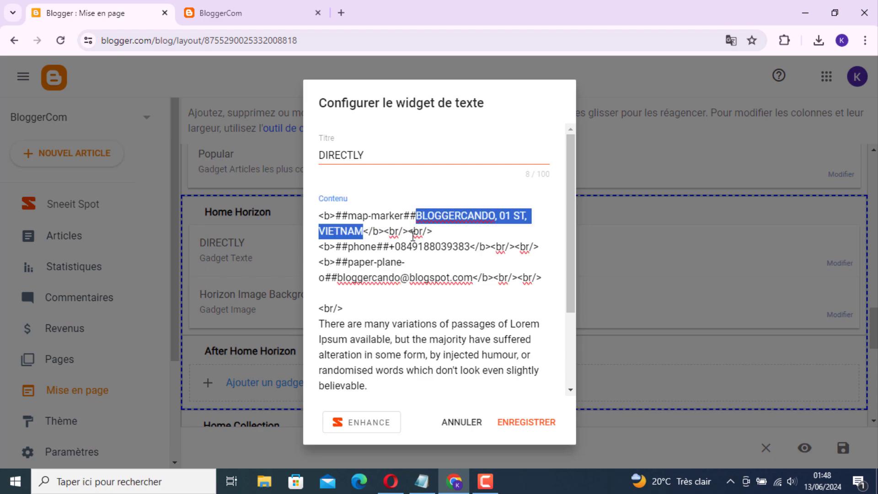
pyautogui.press('BackSpace')
pyautogui.write('Tuni')
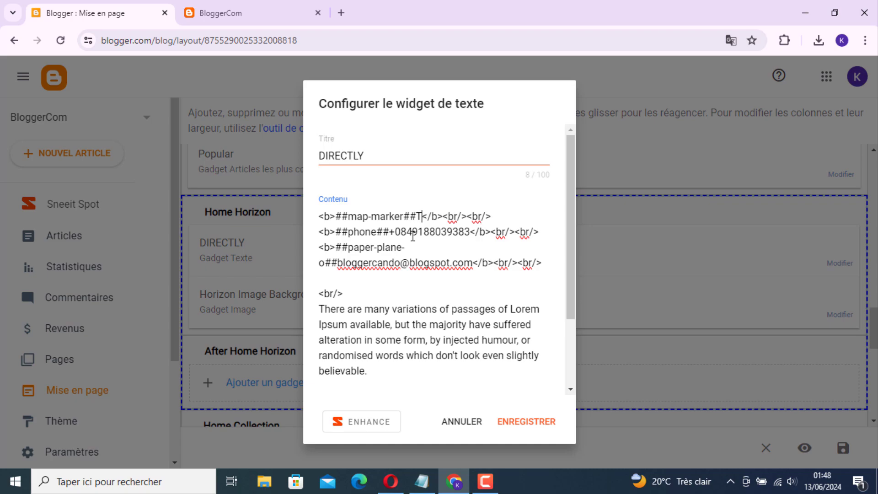
pyautogui.write('si')
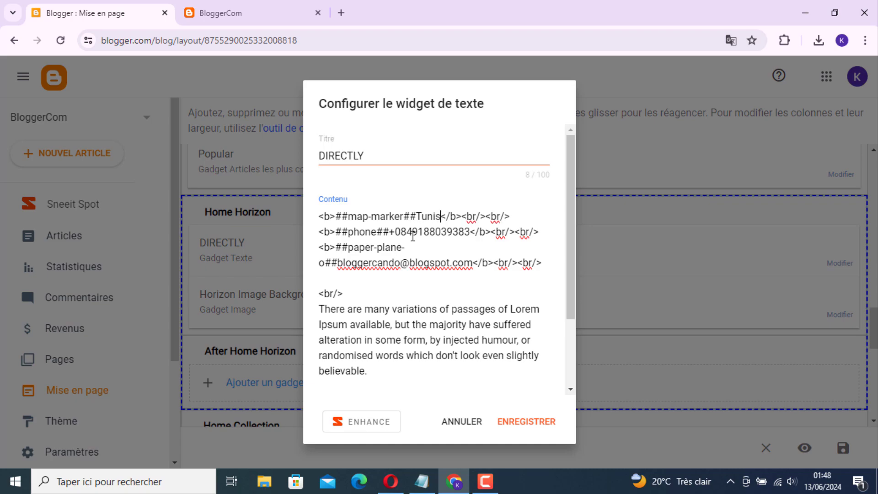
pyautogui.write('a')
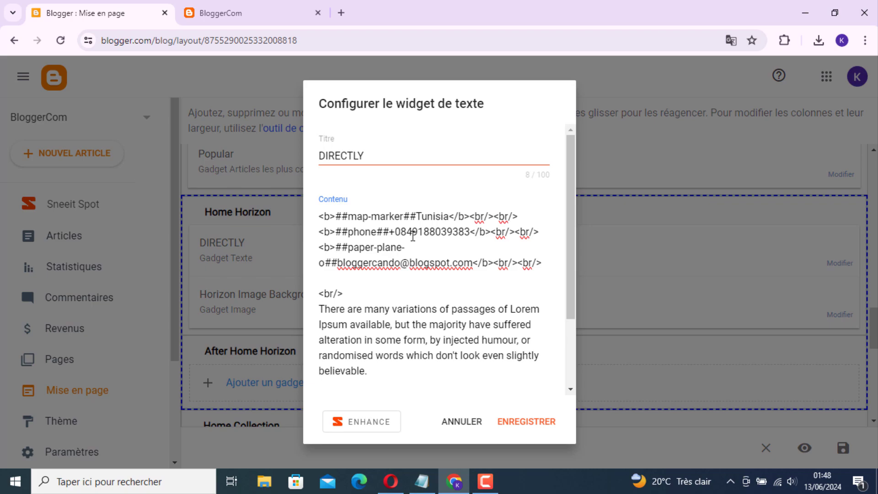
pyautogui.write(',')
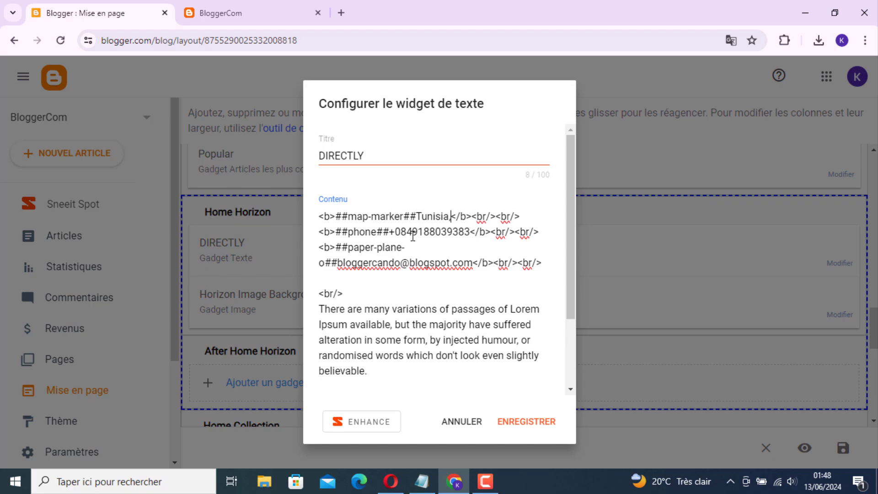
pyautogui.write('1090')
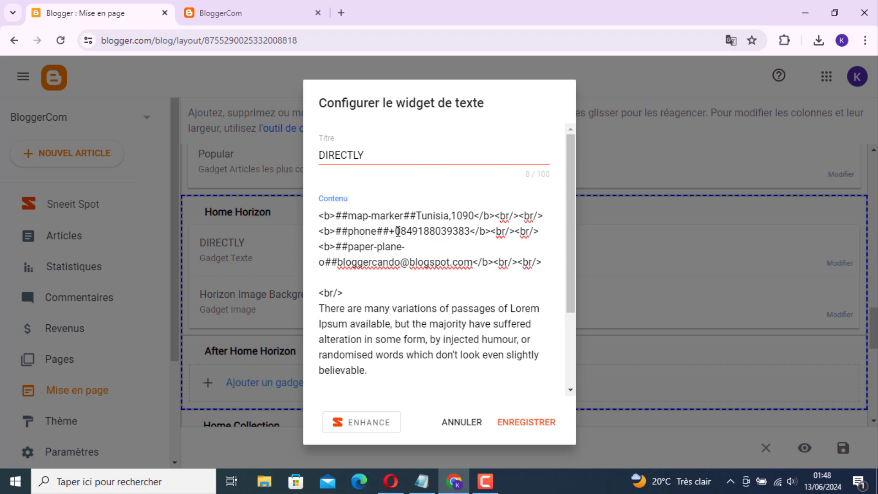
pyautogui.moveTo(396, 231); pyautogui.dragTo(472, 232)
pyautogui.click(391, 230)
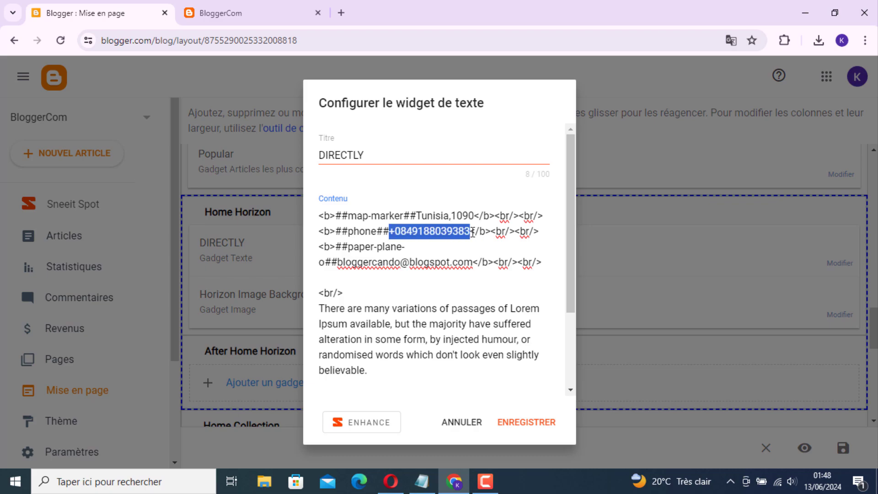
pyautogui.press('BackSpace')
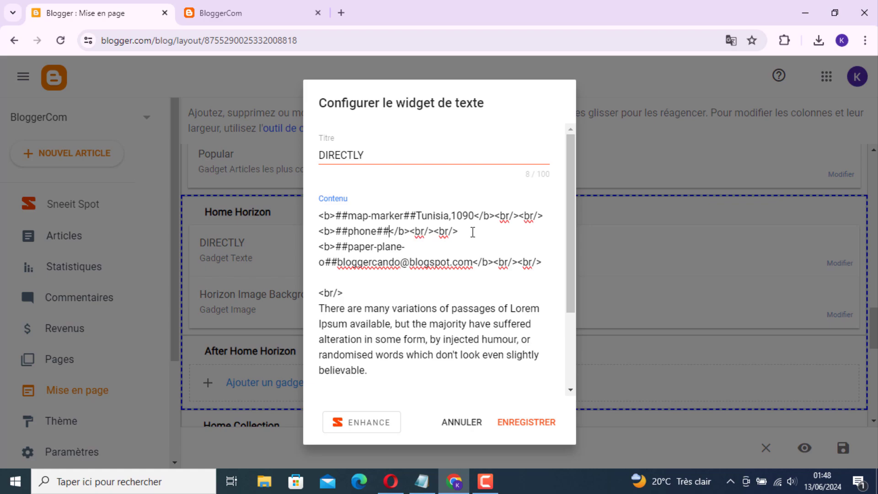
pyautogui.write('+')
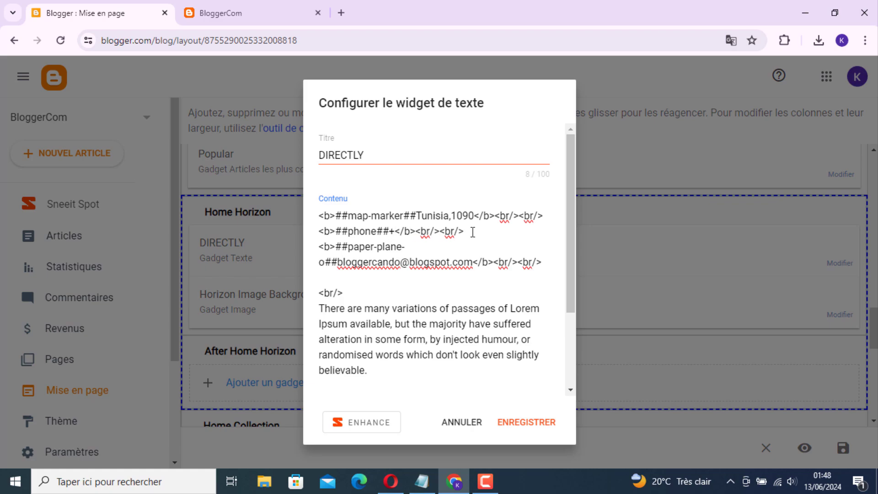
pyautogui.write('21')
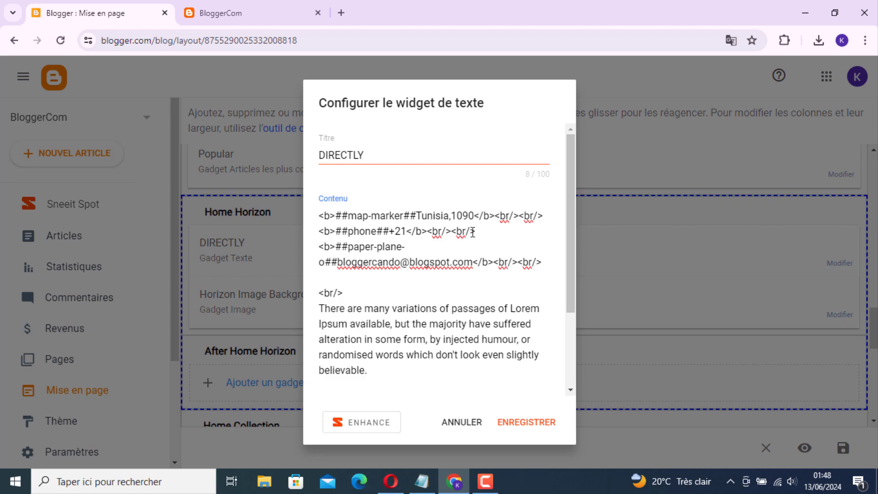
pyautogui.write('61234')
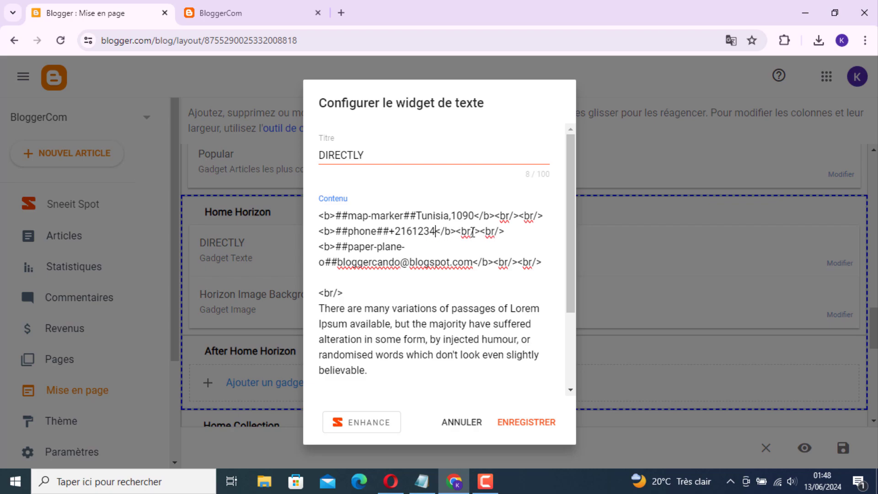
pyautogui.write('56')
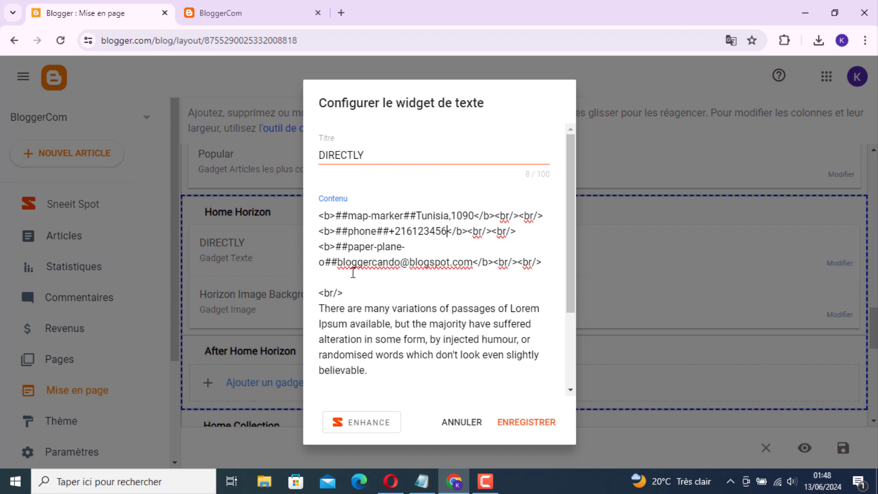
pyautogui.moveTo(339, 264); pyautogui.dragTo(473, 264)
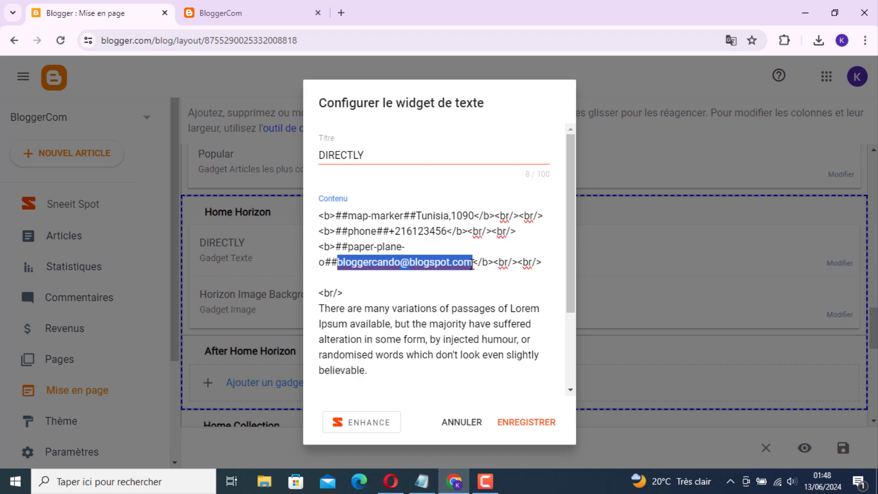
pyautogui.press('BackSpace')
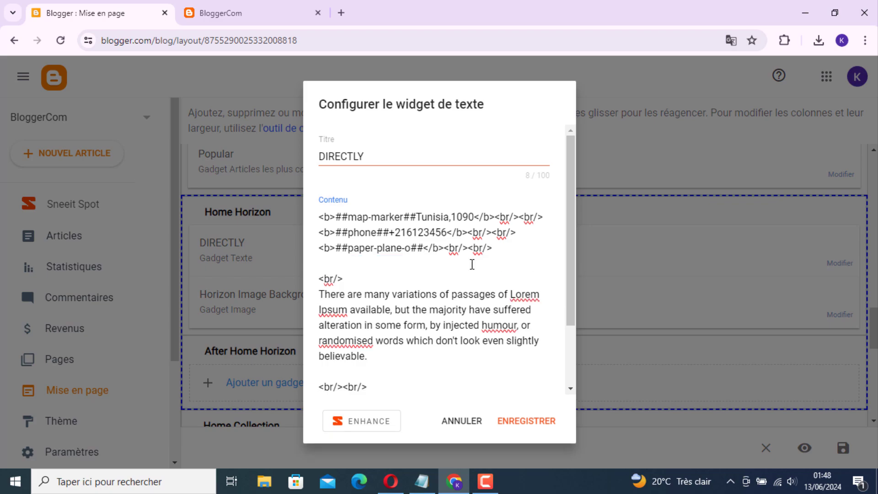
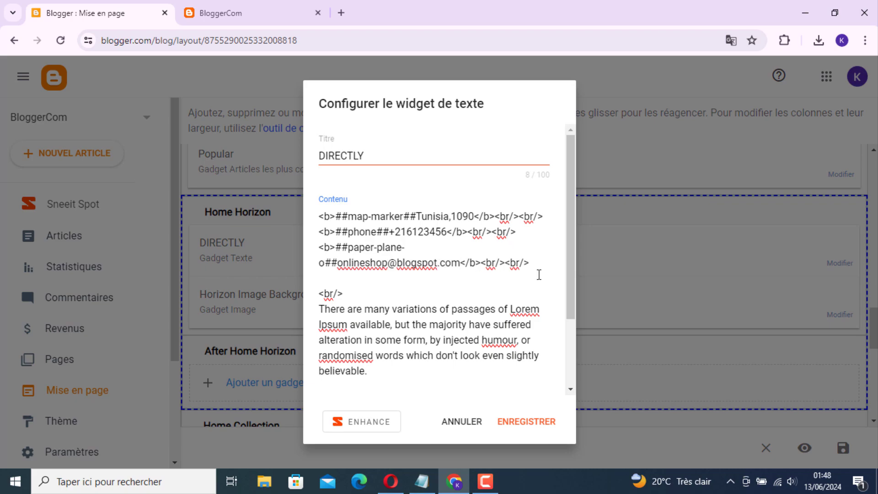
# Delete the first Lorem Ipsum placeholder paragraph from the widget content.
pyautogui.moveTo(569, 278); pyautogui.dragTo(570, 319)
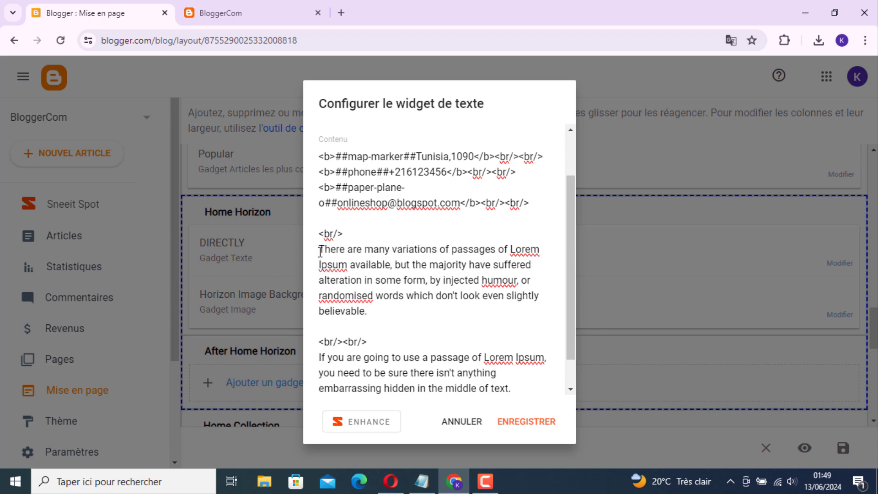
pyautogui.moveTo(320, 251); pyautogui.dragTo(377, 312)
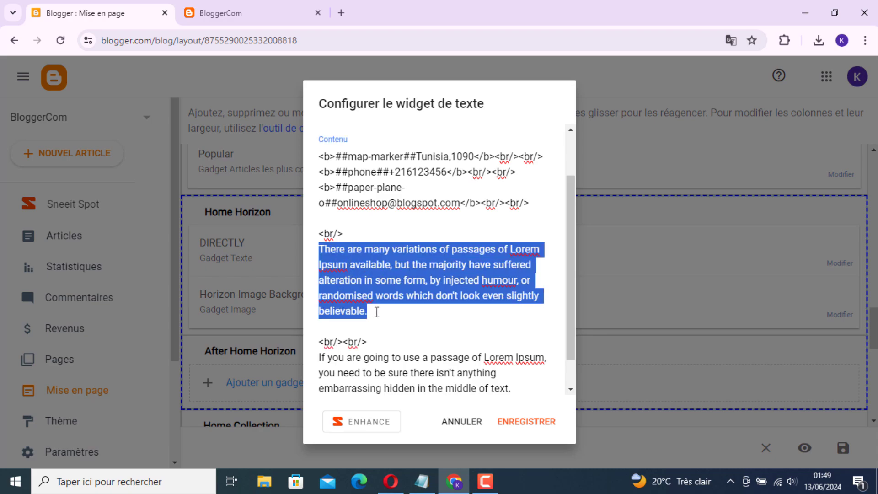
pyautogui.press('BackSpace')
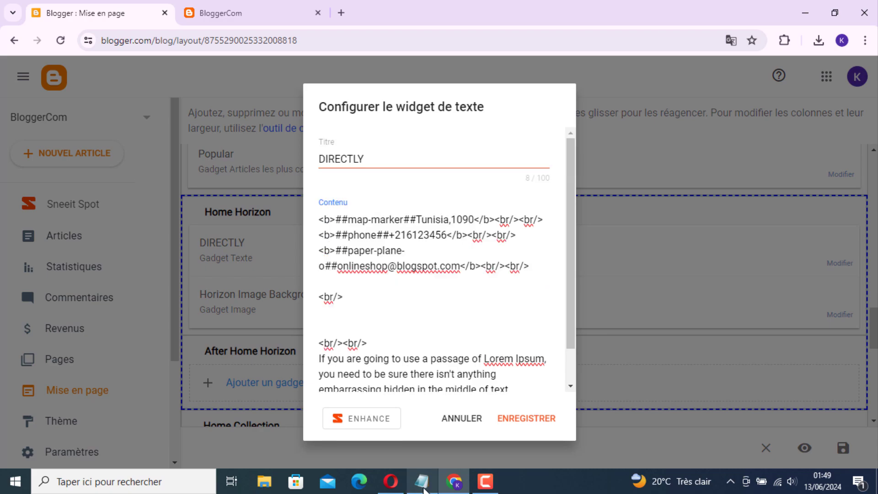
# Copy the English ONLINE SHOP welcome paragraph from the Notepad notes, then minimize Notepad.
pyautogui.moveTo(424, 489)
pyautogui.click(434, 443)
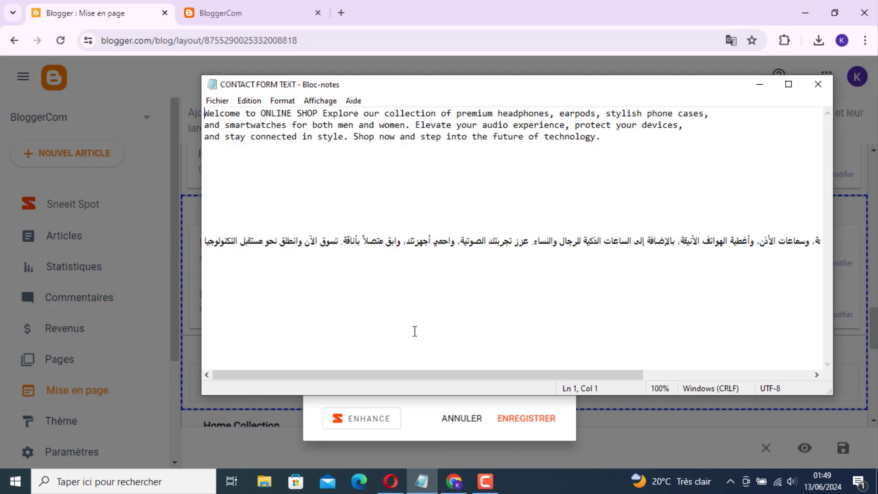
pyautogui.moveTo(204, 113); pyautogui.dragTo(413, 147)
pyautogui.hotkey('ctrl', 'c')
pyautogui.rightClick(458, 126)
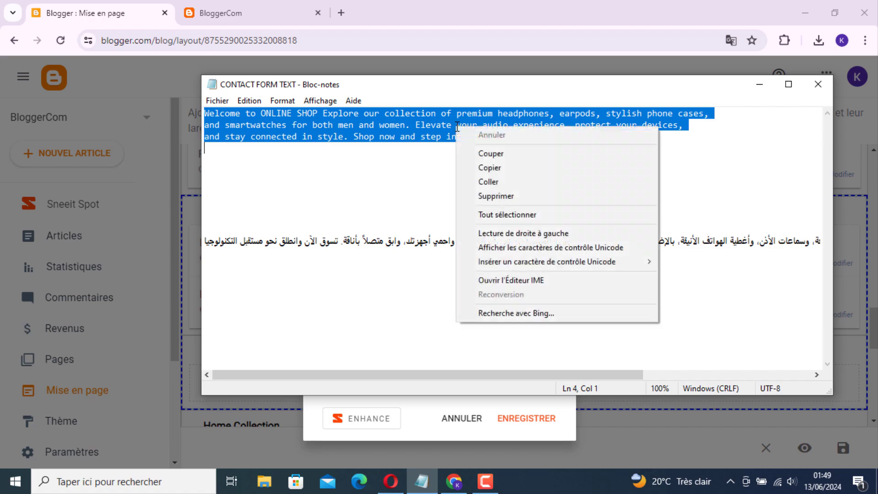
pyautogui.click(489, 168)
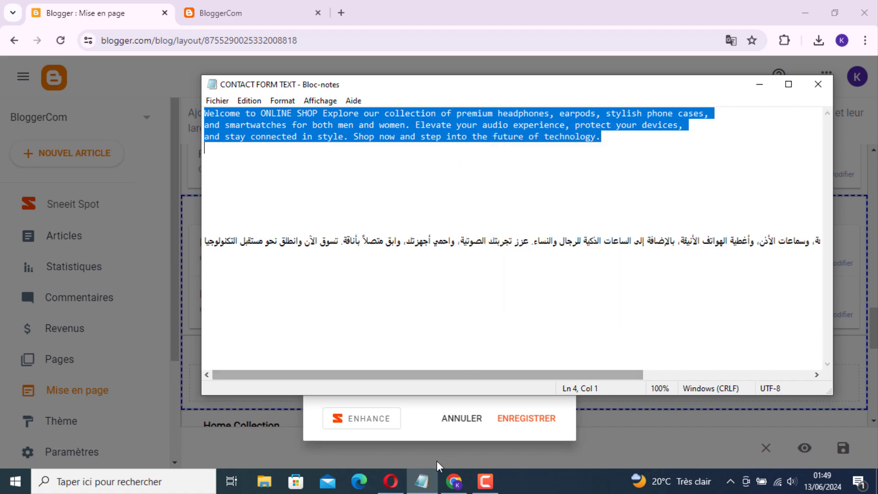
pyautogui.click(421, 480)
# Paste the English ONLINE SHOP paragraph onto the empty line below <br/>.
pyautogui.click(370, 310)
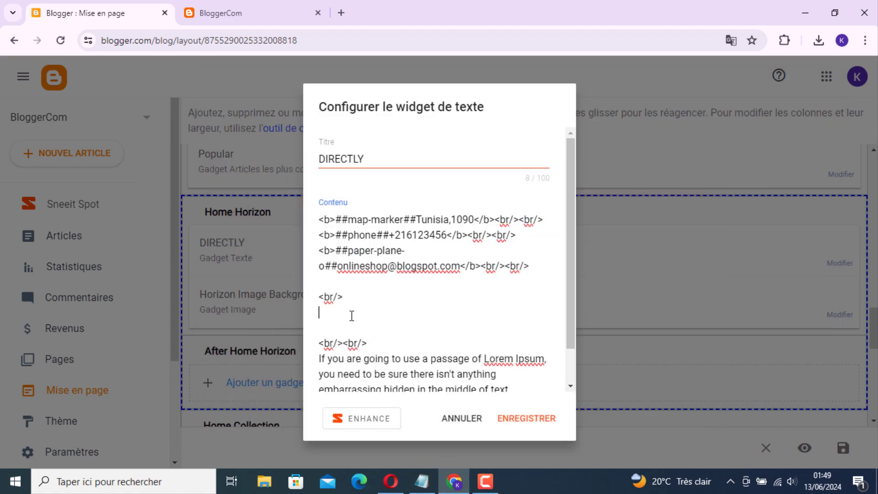
pyautogui.rightClick(345, 315)
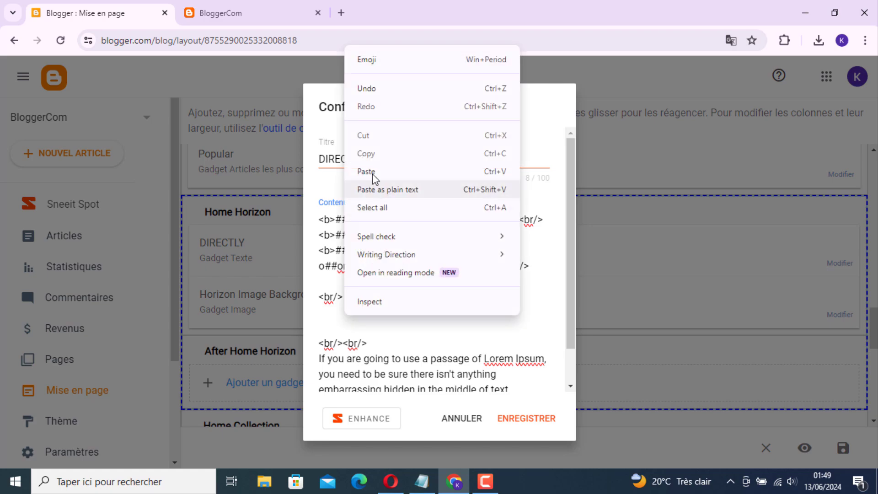
pyautogui.click(347, 171)
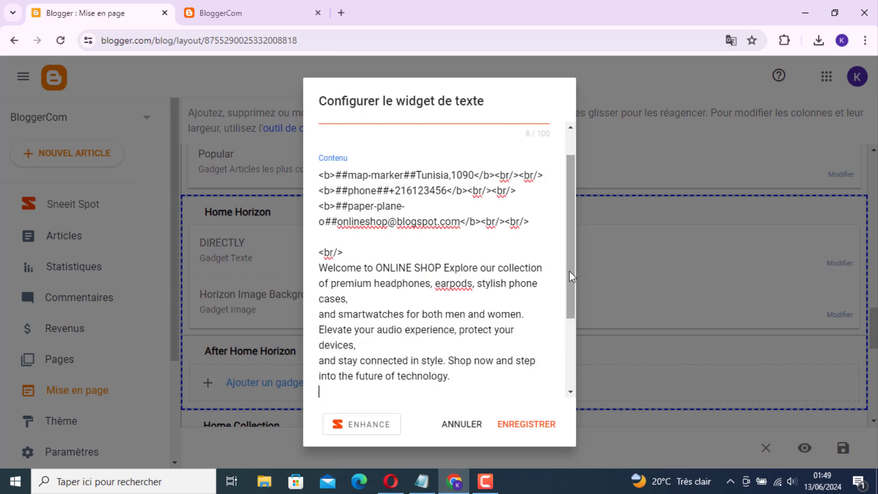
# Delete the remaining Lorem Ipsum paragraph from the widget content.
pyautogui.moveTo(570, 295); pyautogui.dragTo(570, 375)
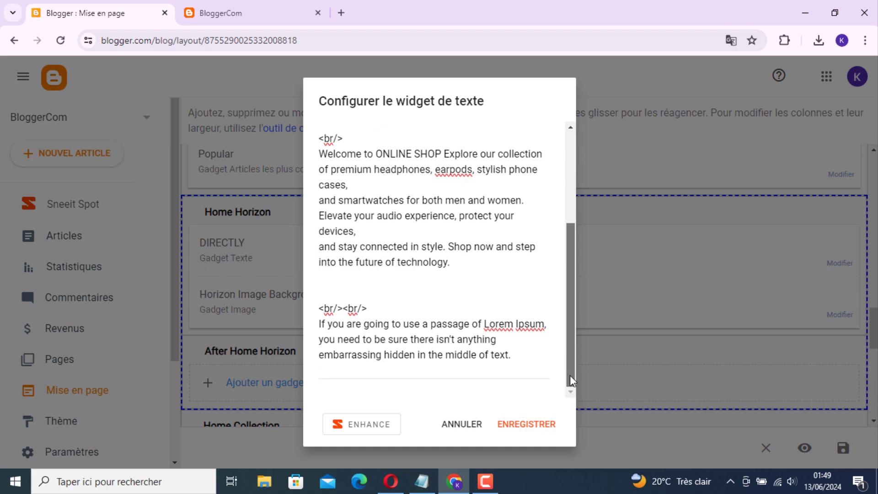
pyautogui.moveTo(320, 326); pyautogui.dragTo(519, 358)
pyautogui.press('BackSpace')
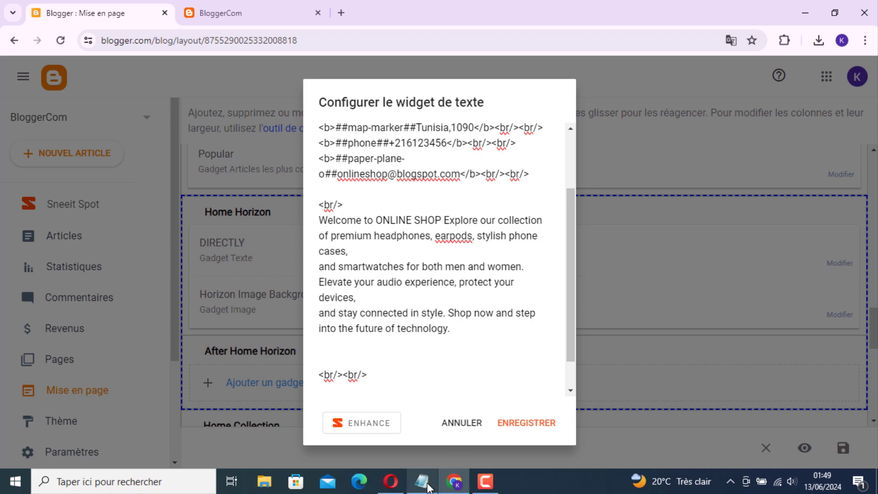
# Copy the Arabic shop description line from the maximized Notepad notes and return to Chrome.
pyautogui.moveTo(430, 486)
pyautogui.click(430, 438)
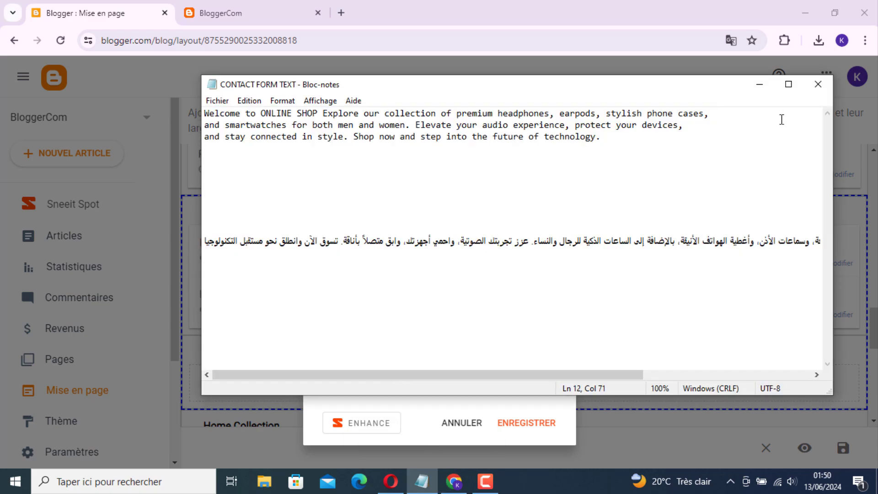
pyautogui.click(788, 87)
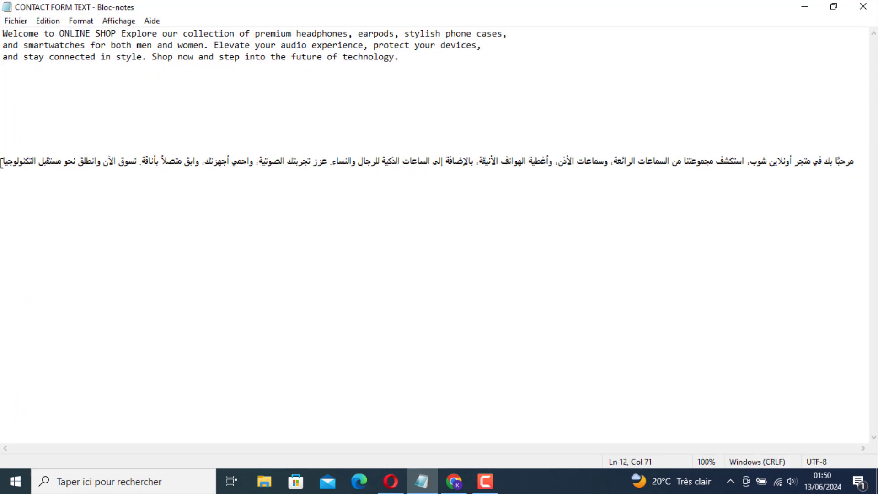
pyautogui.moveTo(3, 164)
pyautogui.mouseDown()
pyautogui.moveTo(64, 160)
pyautogui.moveTo(5, 159)
pyautogui.mouseUp()
pyautogui.rightClick(11, 161)
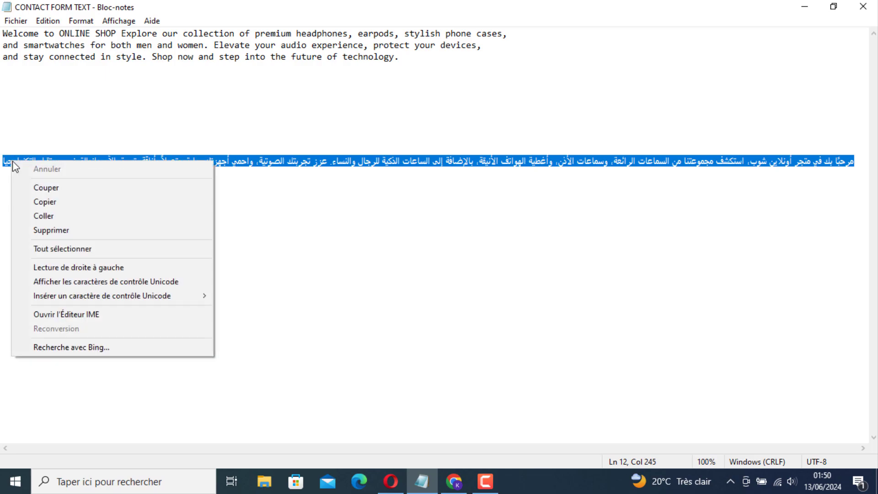
pyautogui.click(39, 202)
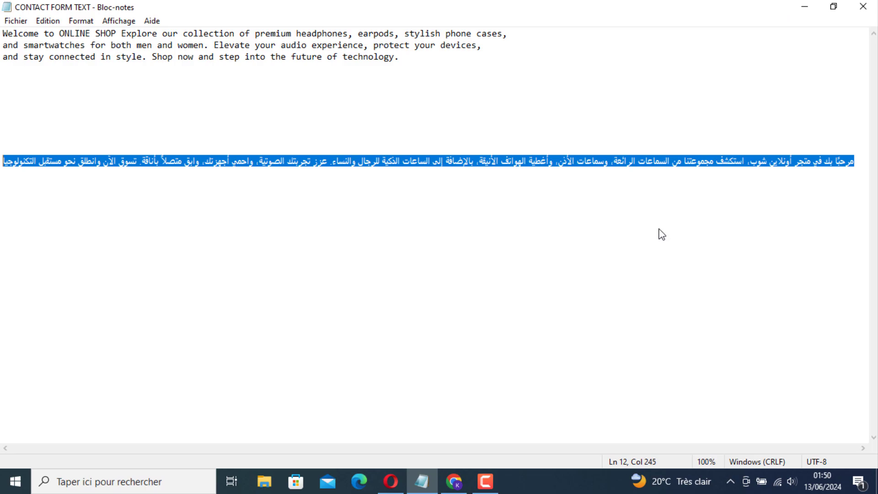
pyautogui.hotkey('alt', 'Tab')
# Paste the Arabic welcome paragraph after the break tags and save the DIRECTLY widget.
pyautogui.click(352, 391)
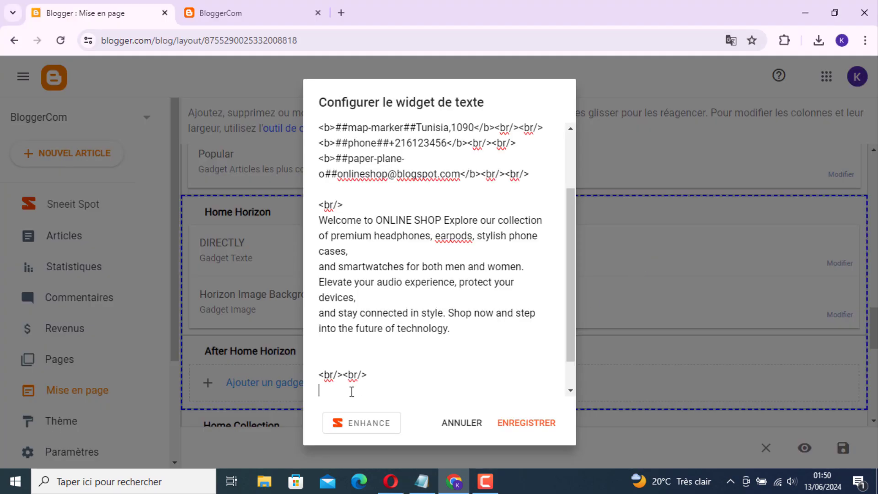
pyautogui.rightClick(352, 391)
pyautogui.click(382, 249)
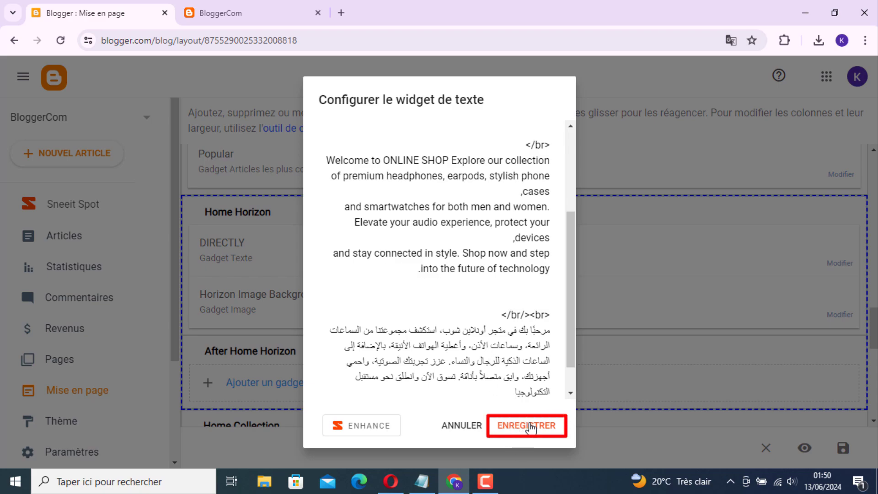
pyautogui.click(531, 427)
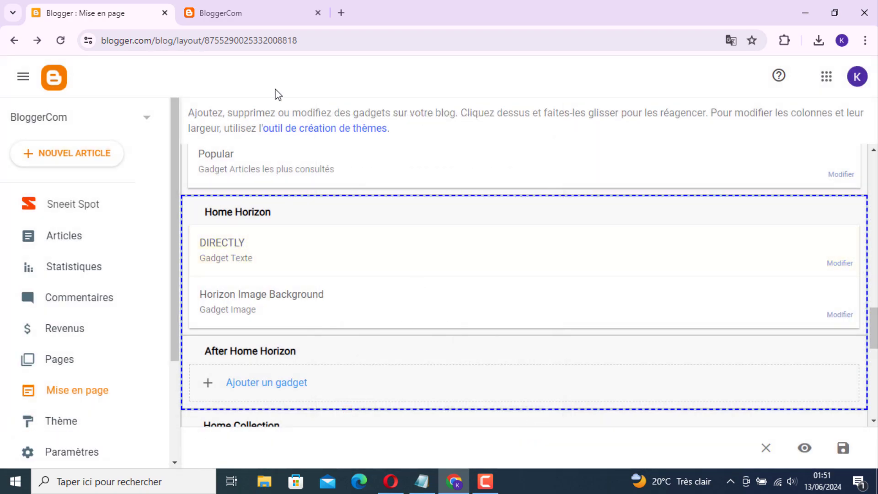
# Reload the live BloggerCom page and scroll to the updated DIRECTLY contact section.
pyautogui.click(264, 20)
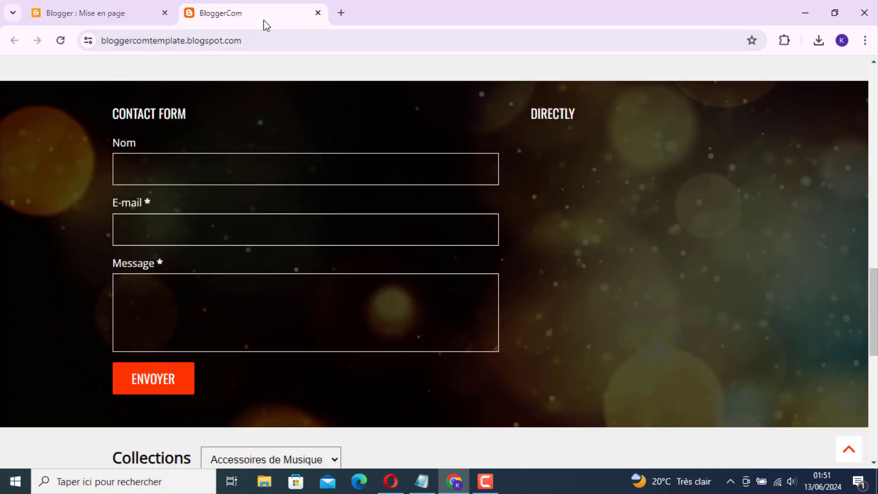
pyautogui.click(61, 41)
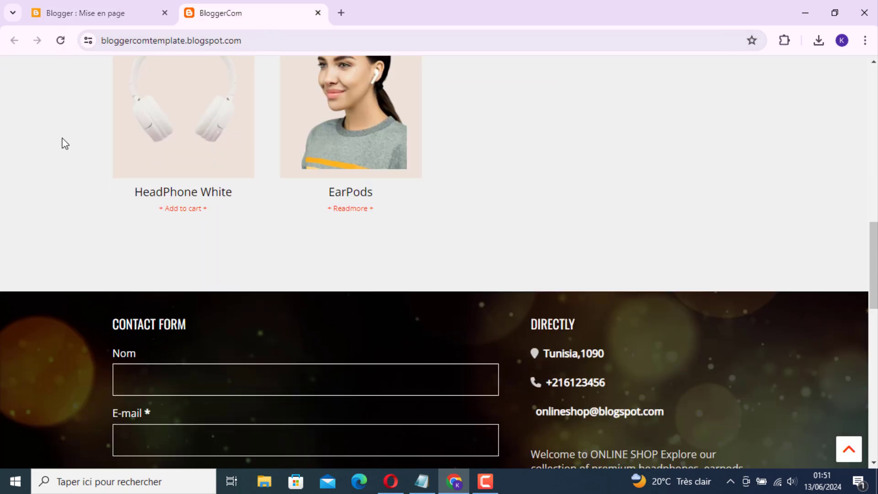
pyautogui.scroll(-2, 64, 143)
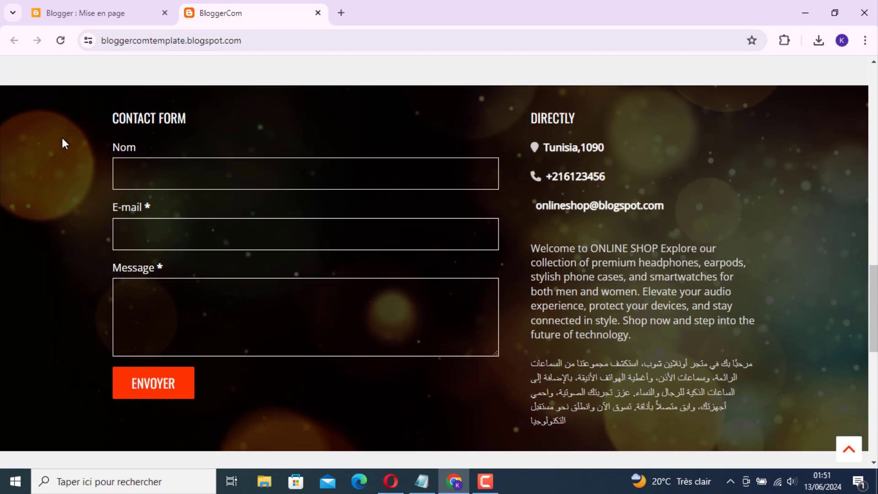